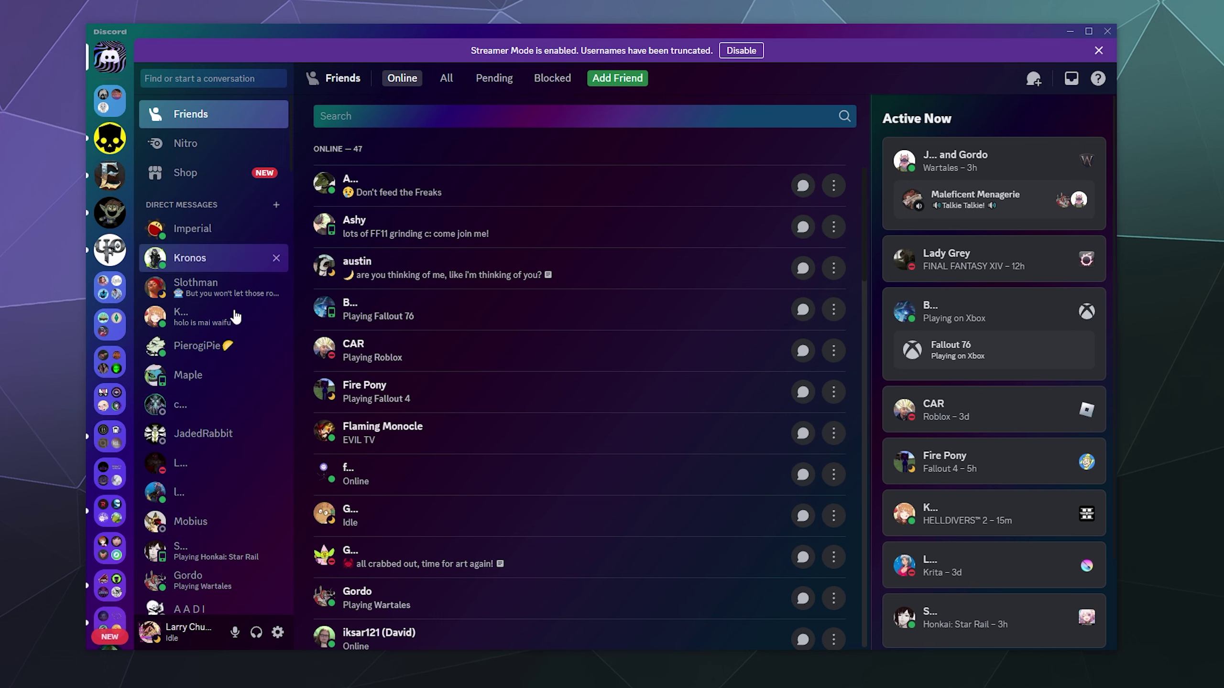
Disable Streamer Mode from the top banner so online friends' usernames display untruncated.
click(741, 51)
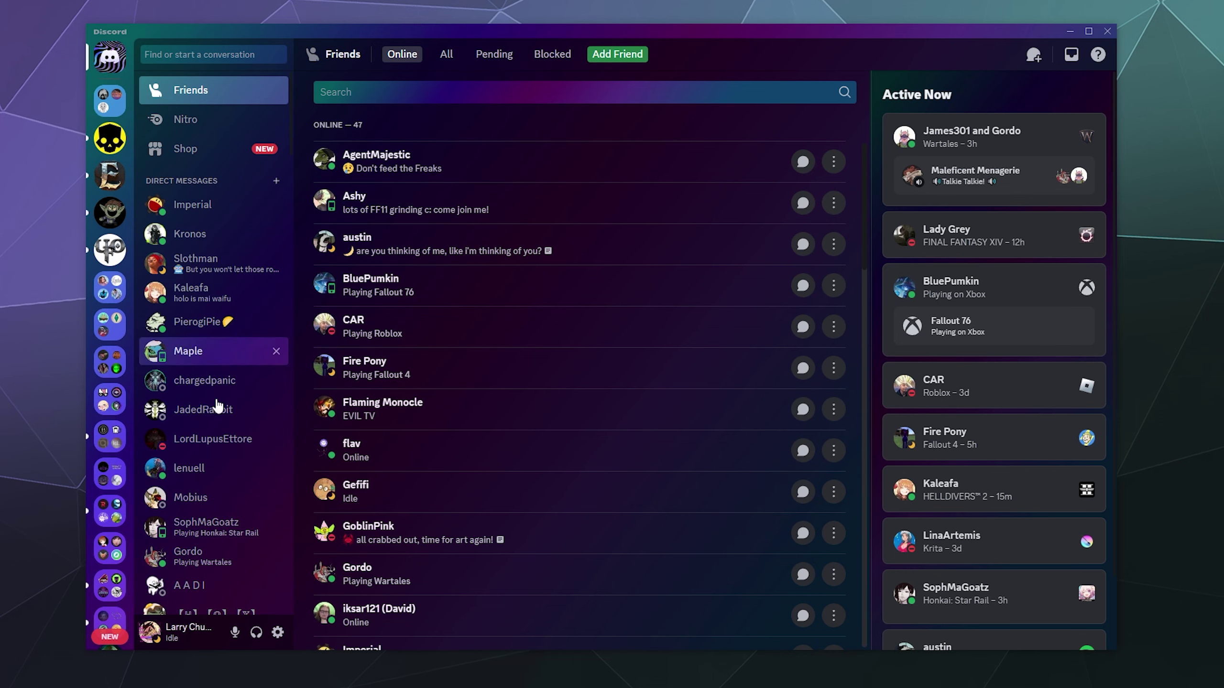
Open What's New from User Settings and read through the April 3, 2024 changelog announcements.
click(279, 633)
scroll(354, 441, down, 5)
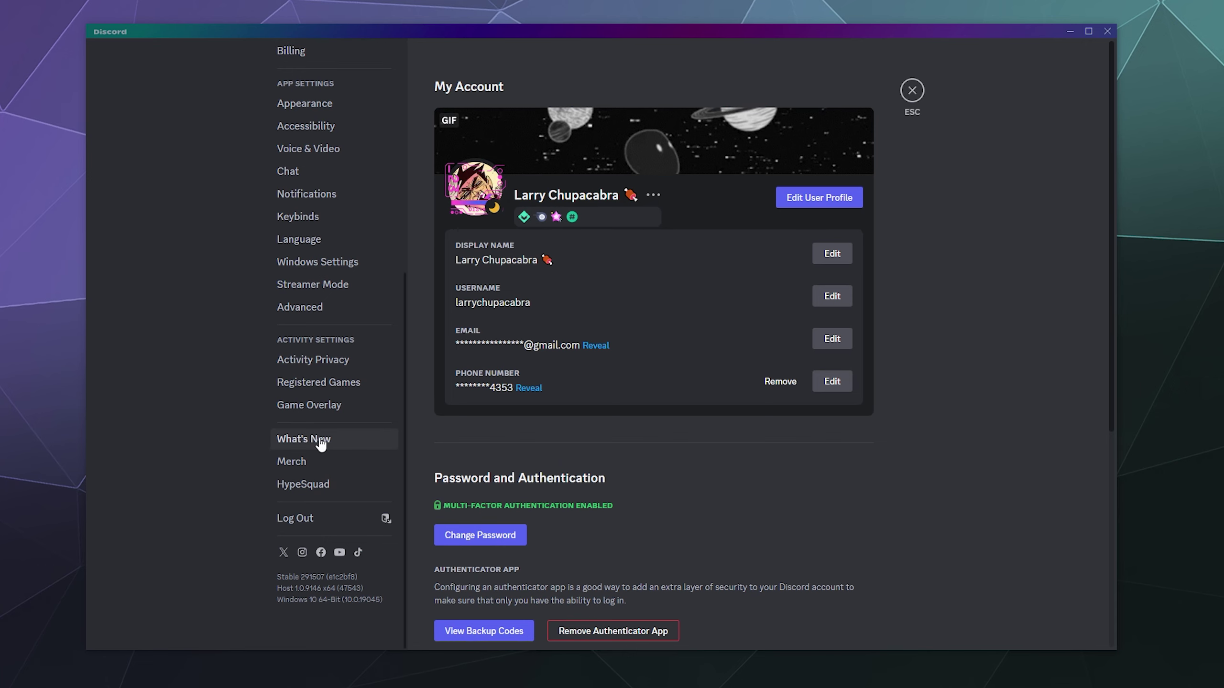
click(348, 441)
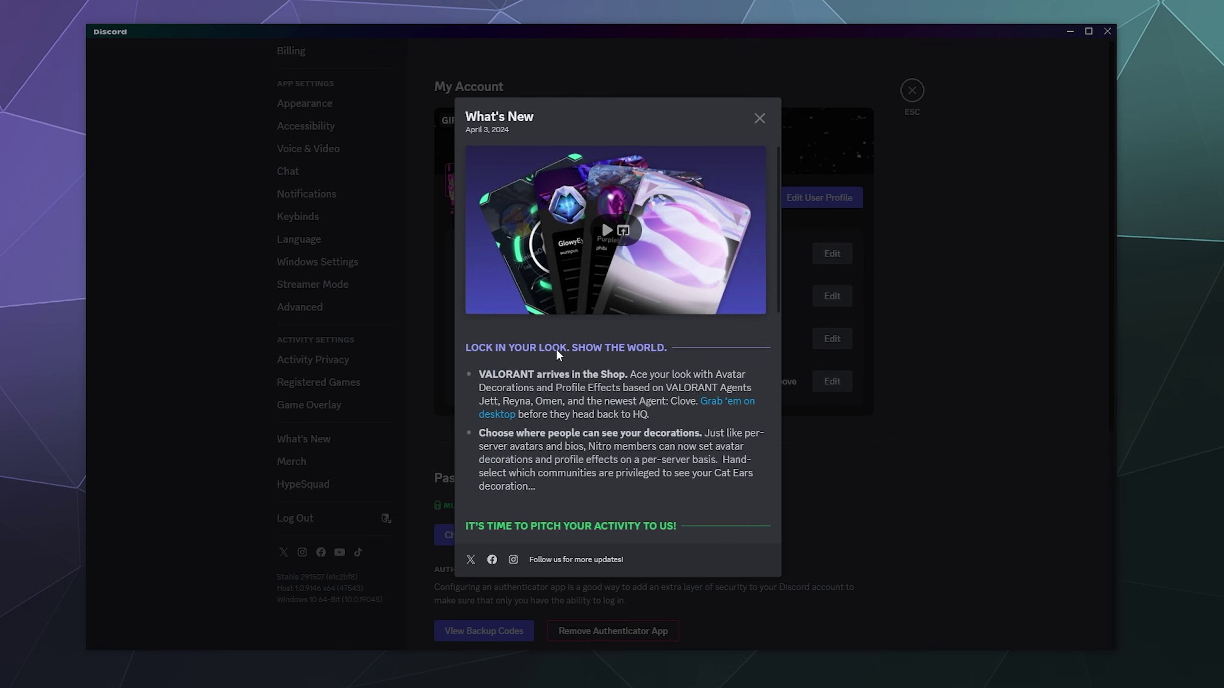
scroll(557, 351, down, 5)
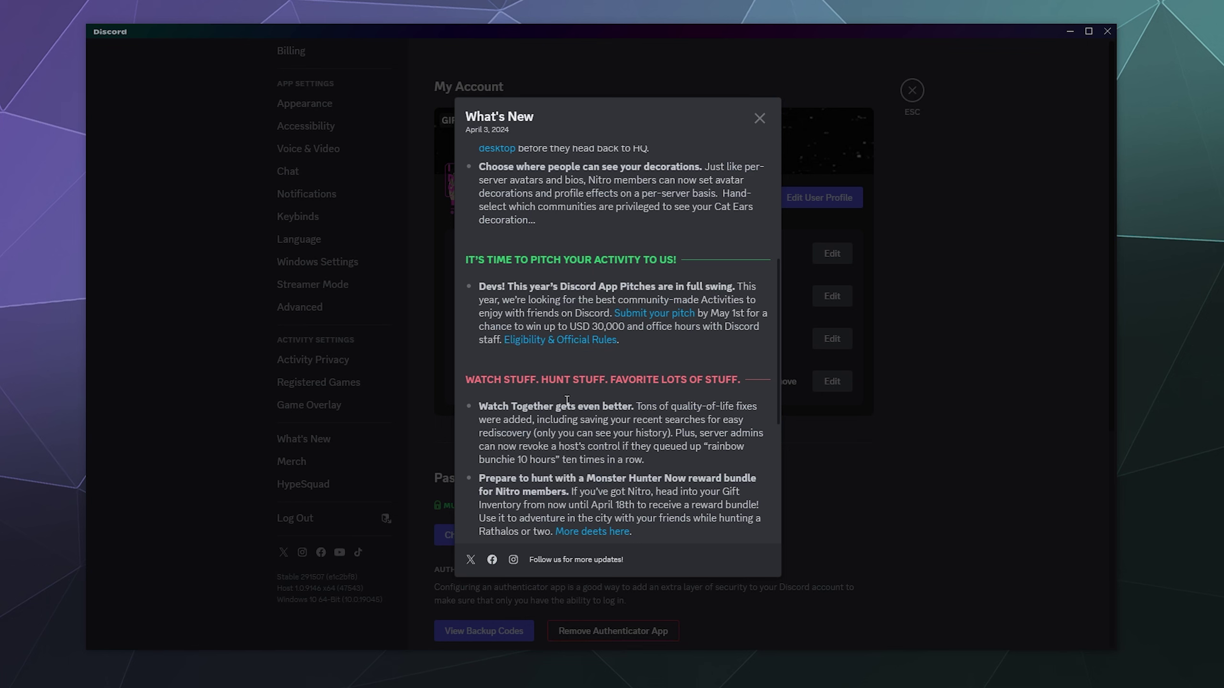
scroll(563, 326, down, 1)
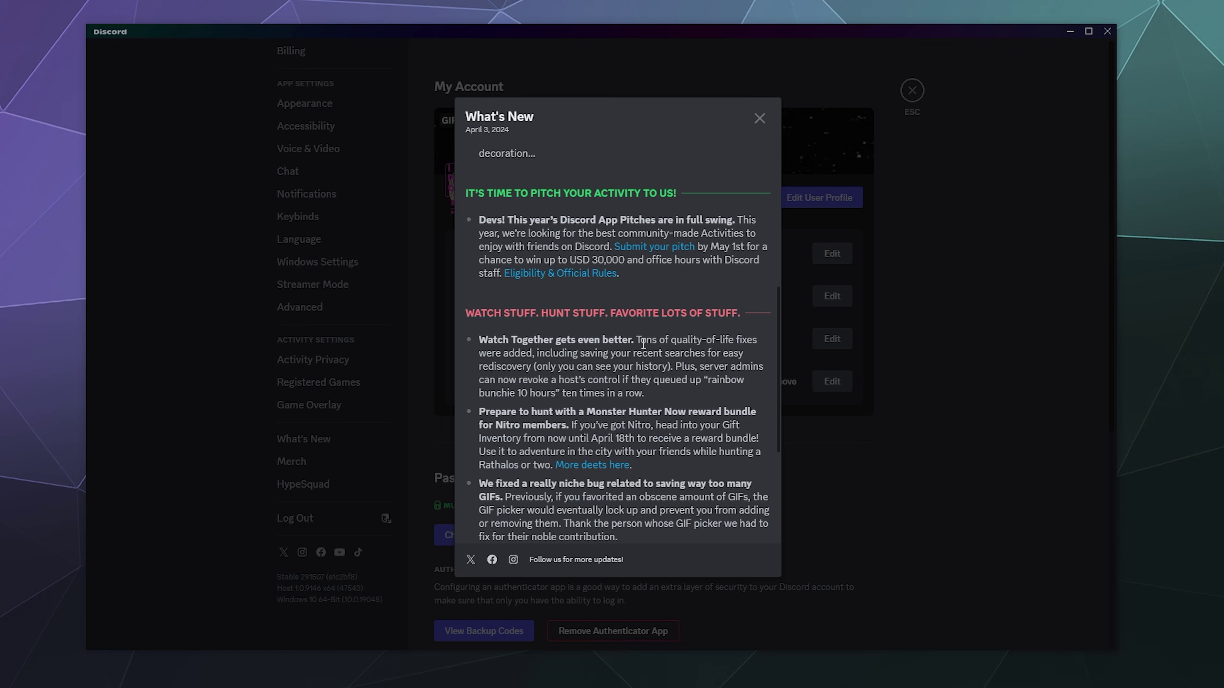
scroll(655, 285, down, 3)
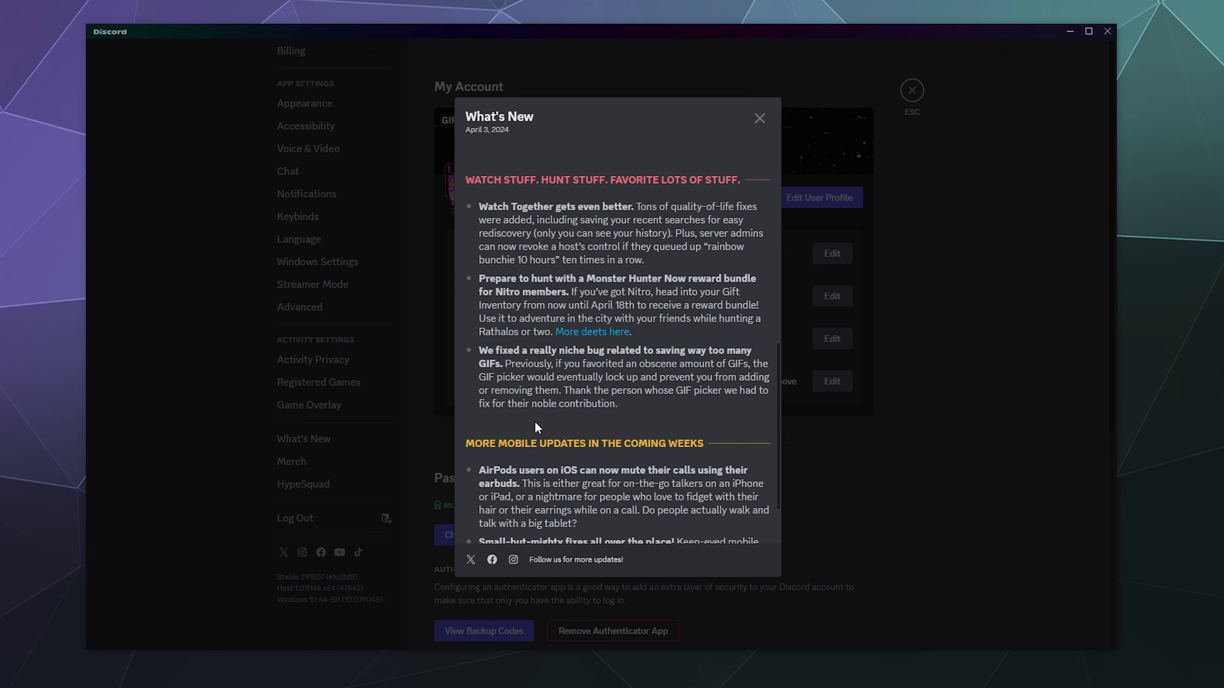
scroll(533, 419, down, 3)
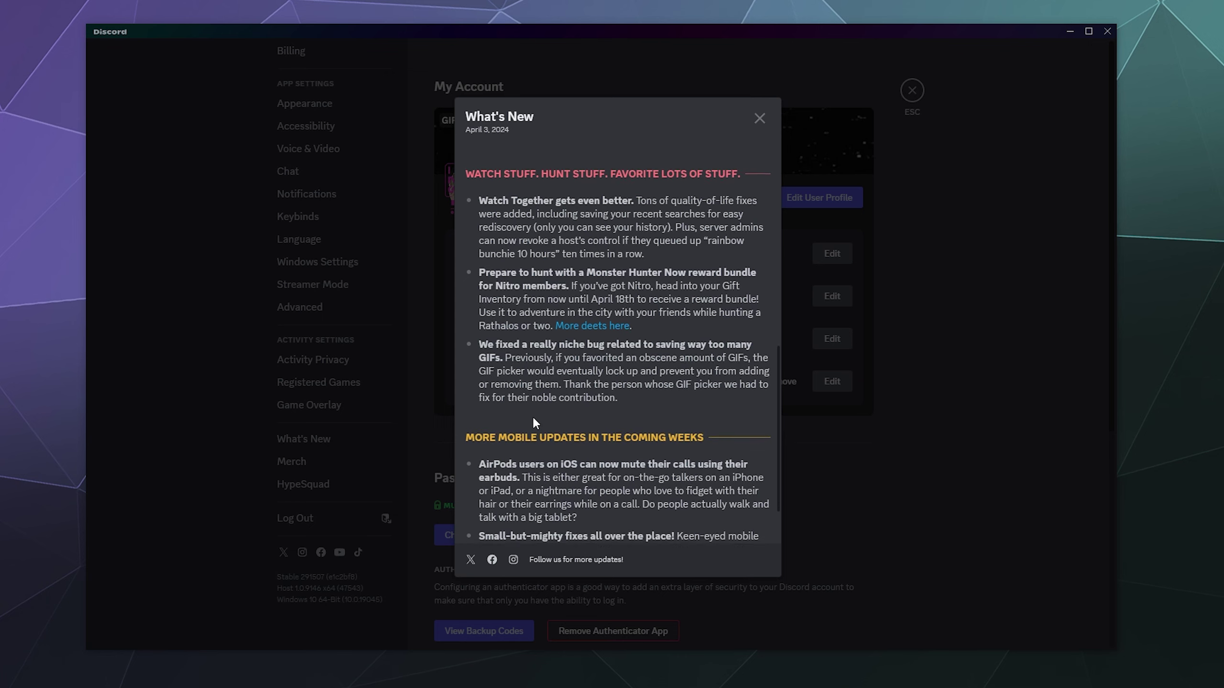
Close the What's New changelog and exit settings back to the Friends list.
click(758, 119)
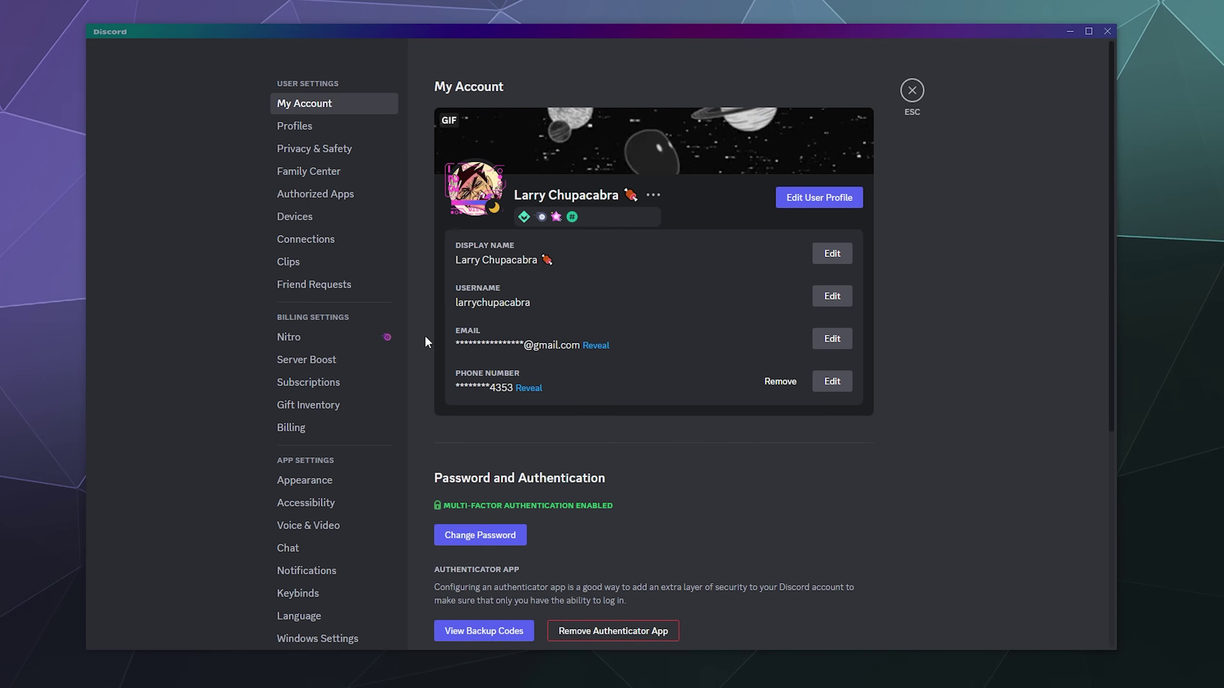
click(911, 91)
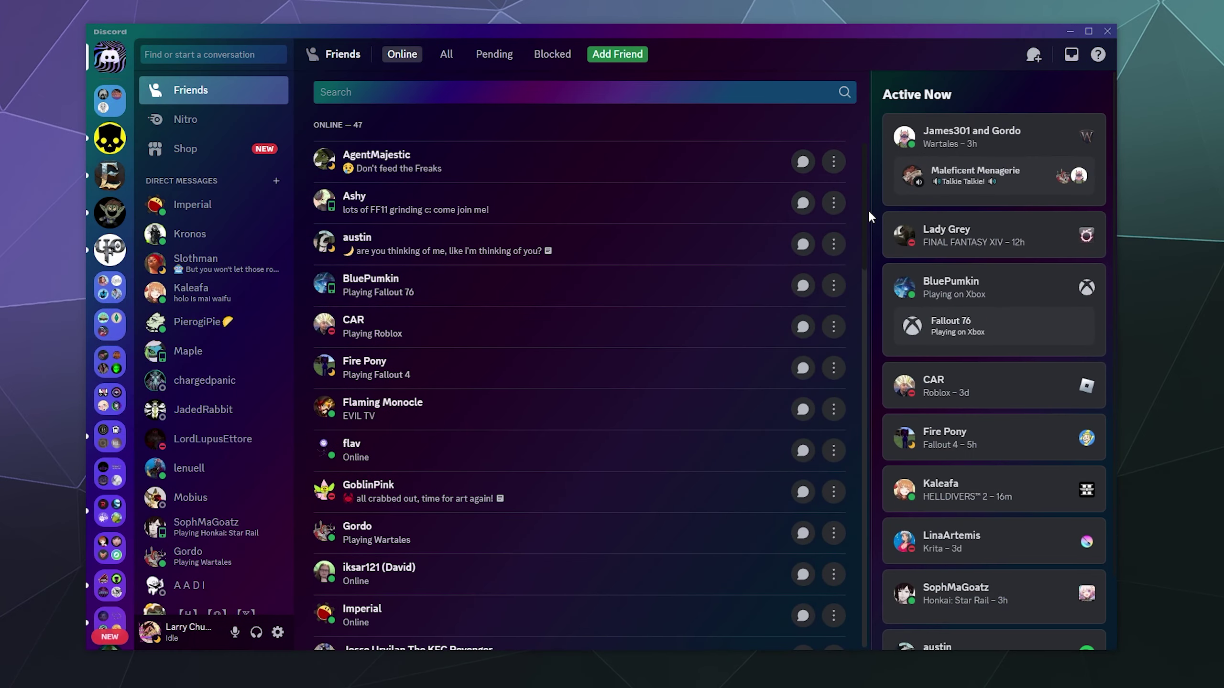